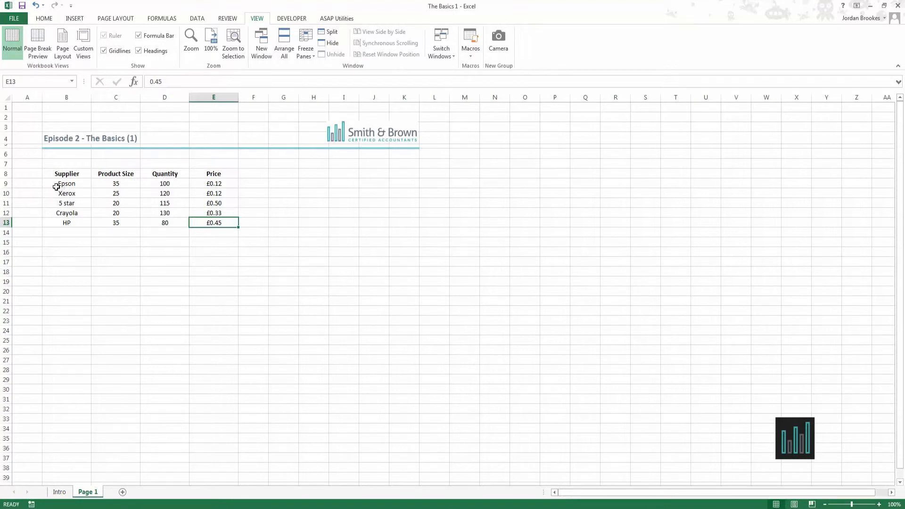
# - Hide row 8, which holds the table's column headings
pyautogui.click(7, 173)
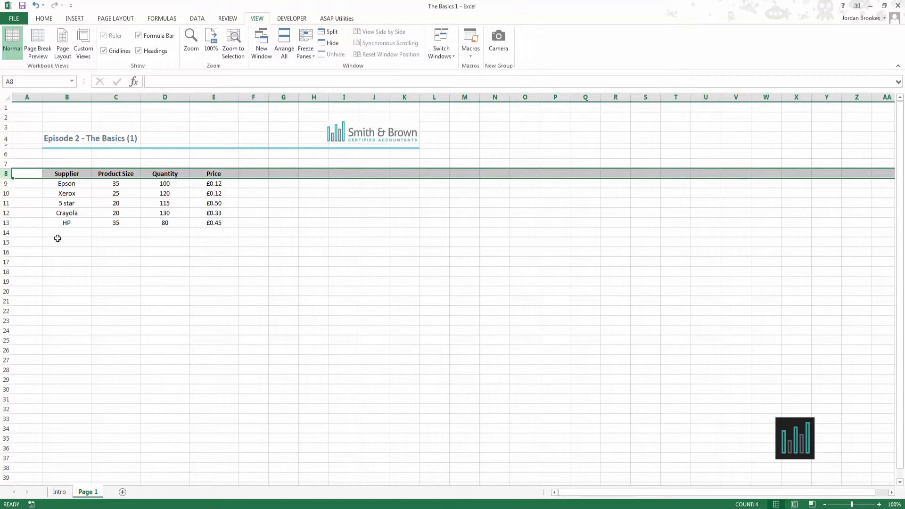
pyautogui.click(4, 183)
pyautogui.click(6, 173)
pyautogui.click(7, 164)
pyautogui.click(6, 174)
pyautogui.rightClick(5, 174)
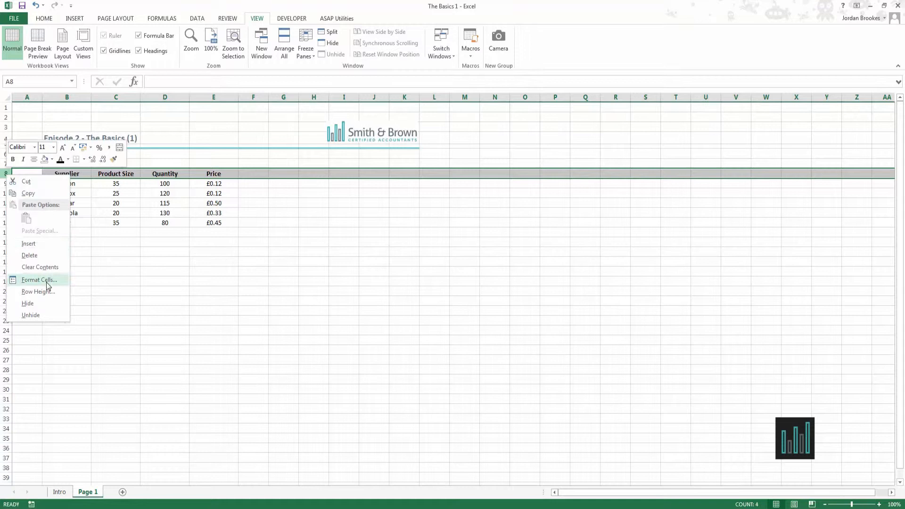
pyautogui.click(32, 304)
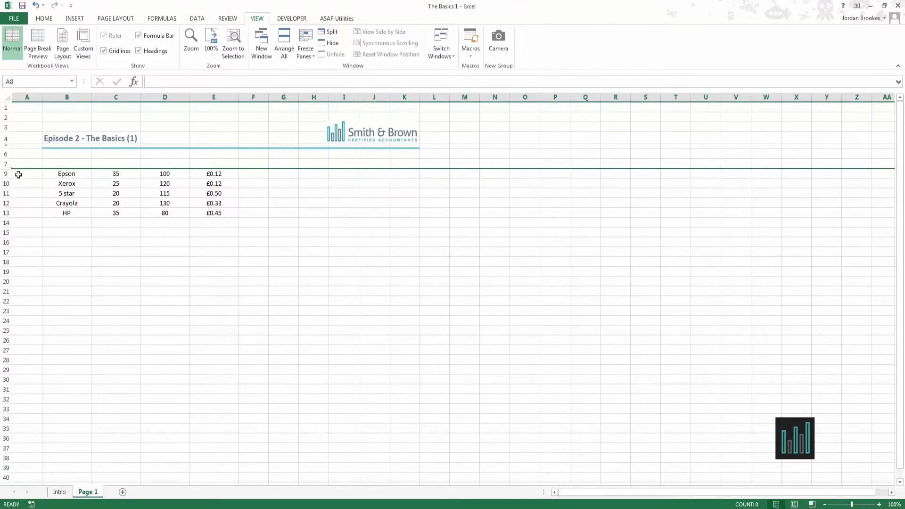
pyautogui.click(151, 250)
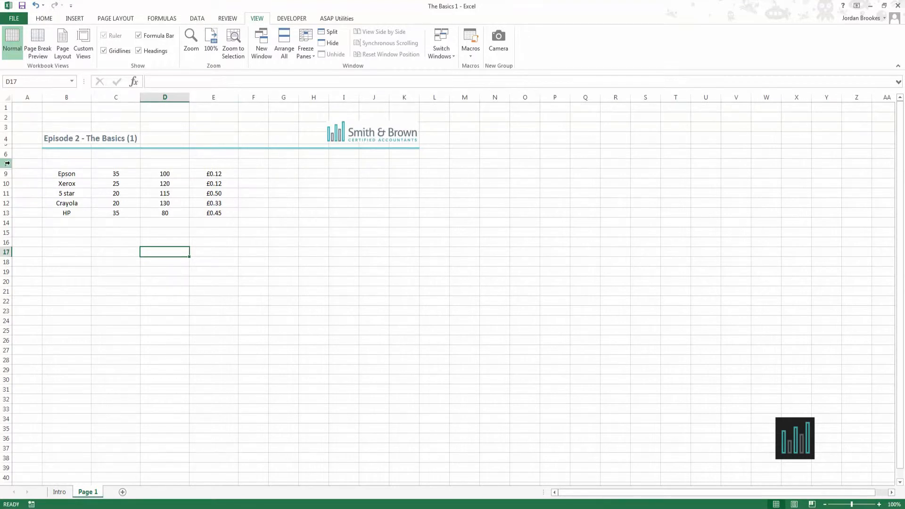
# - Unhide the heading row hidden between rows 7 and 9
pyautogui.moveTo(7, 163); pyautogui.dragTo(6, 173)
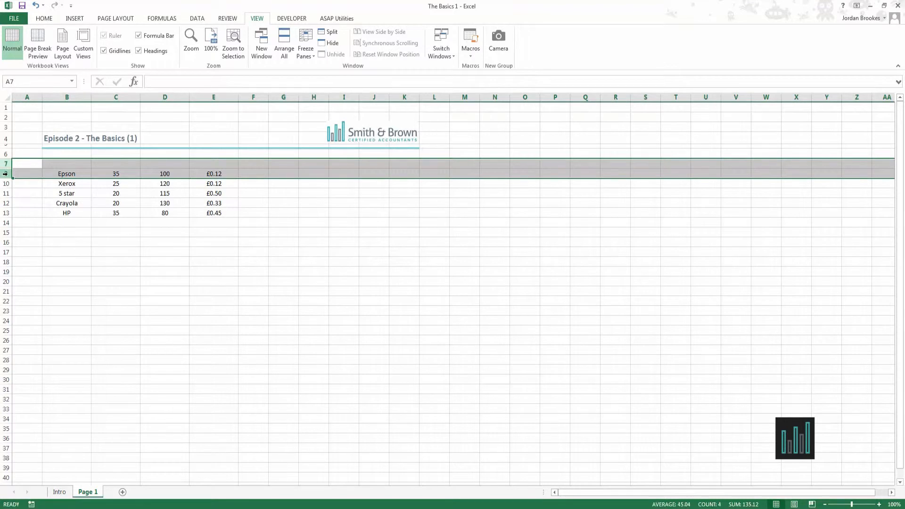
pyautogui.rightClick(6, 173)
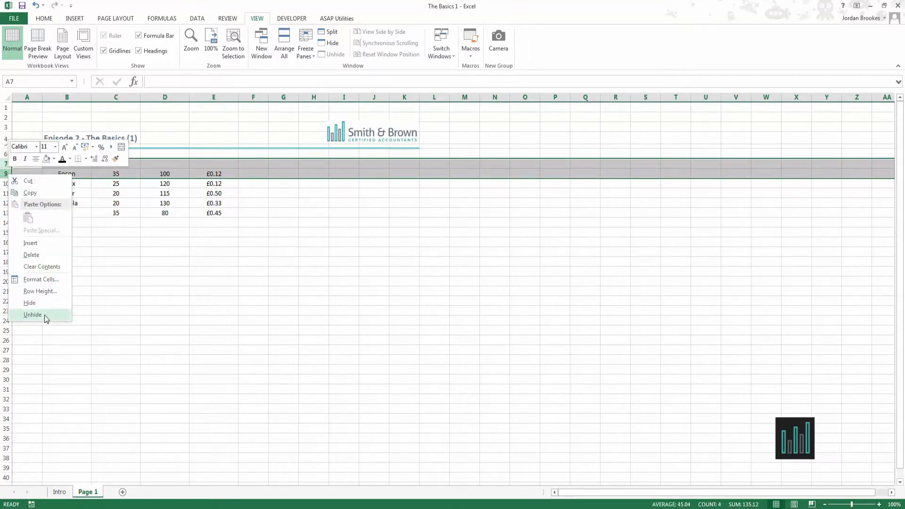
pyautogui.click(47, 319)
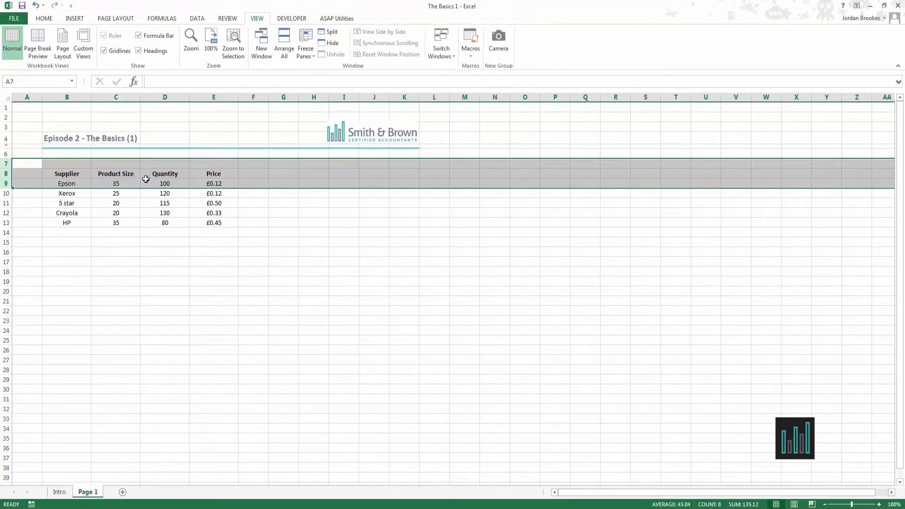
pyautogui.click(283, 229)
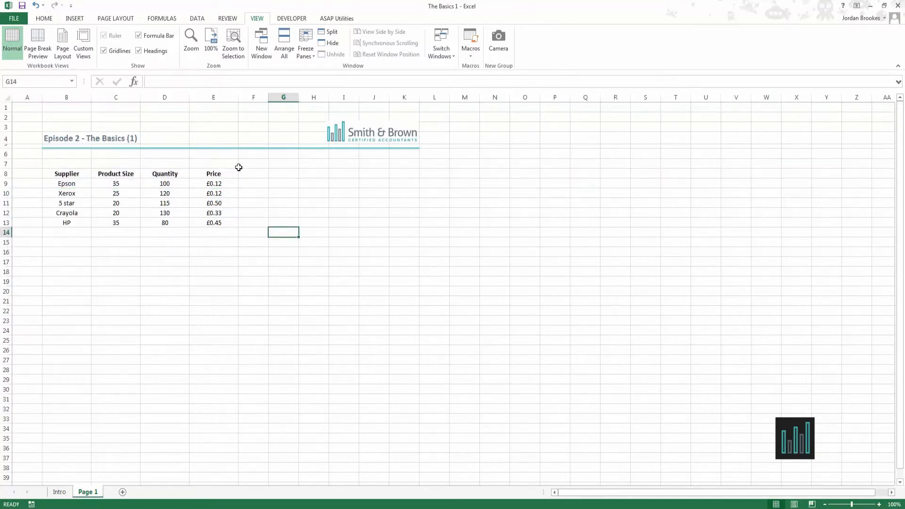
# - Hide column E, which holds the Price values
pyautogui.click(209, 97)
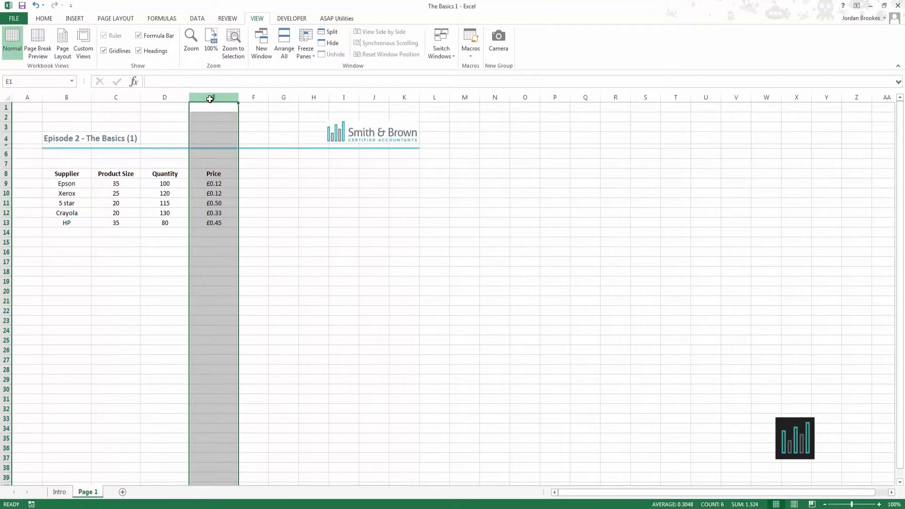
pyautogui.rightClick(209, 97)
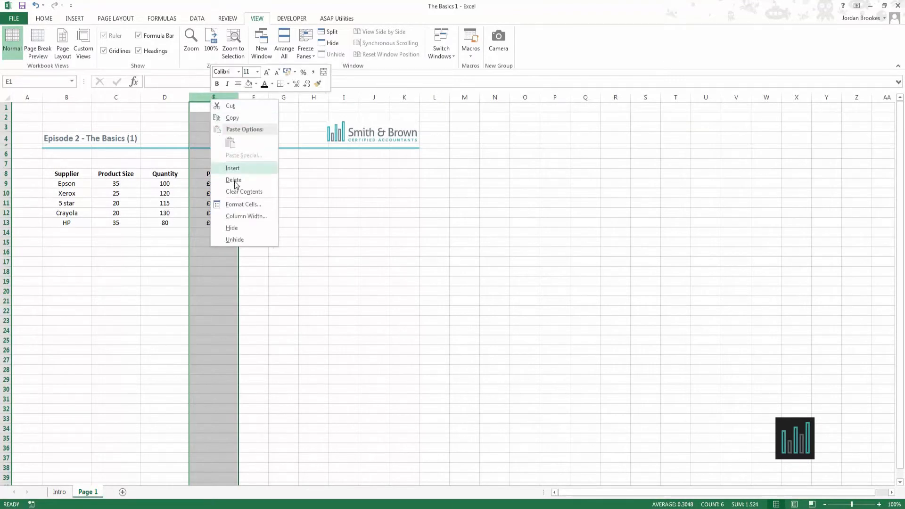
pyautogui.click(202, 106)
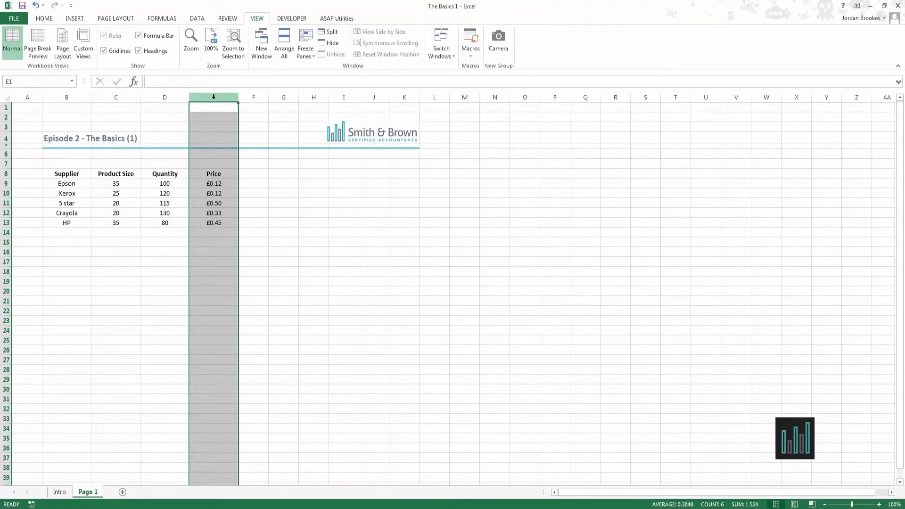
pyautogui.rightClick(213, 97)
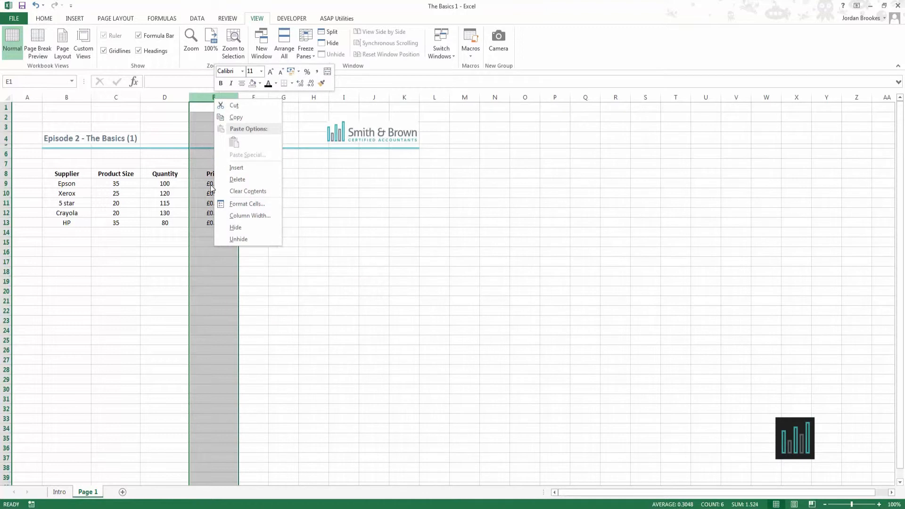
pyautogui.click(247, 230)
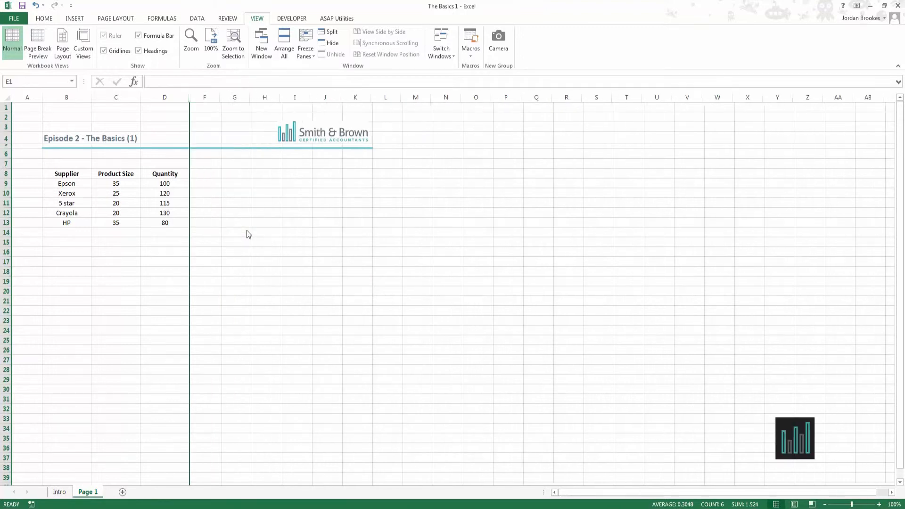
pyautogui.click(222, 214)
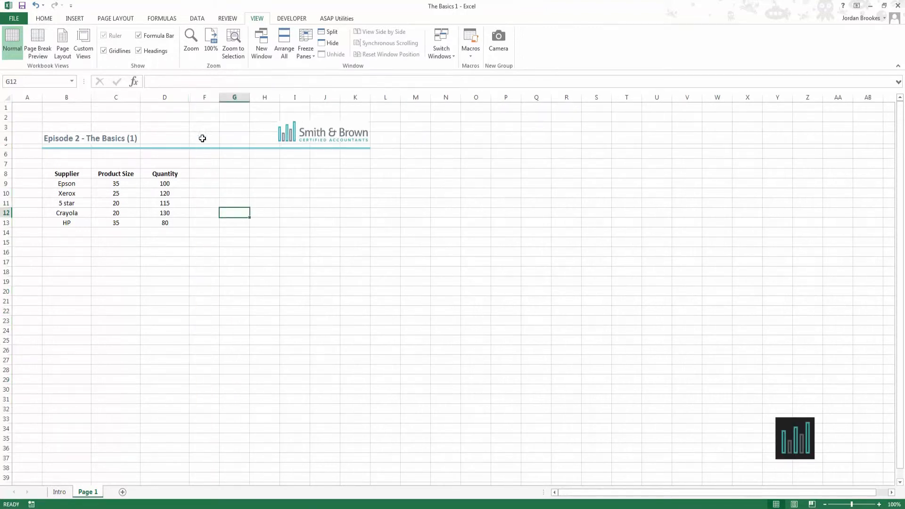
# - Unhide the Price column hidden between columns D and F
pyautogui.moveTo(178, 97); pyautogui.dragTo(195, 99)
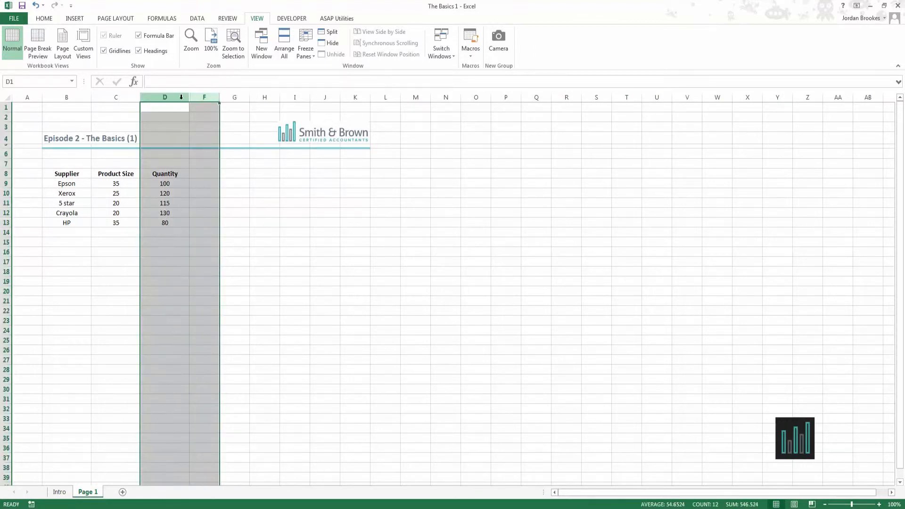
pyautogui.rightClick(181, 97)
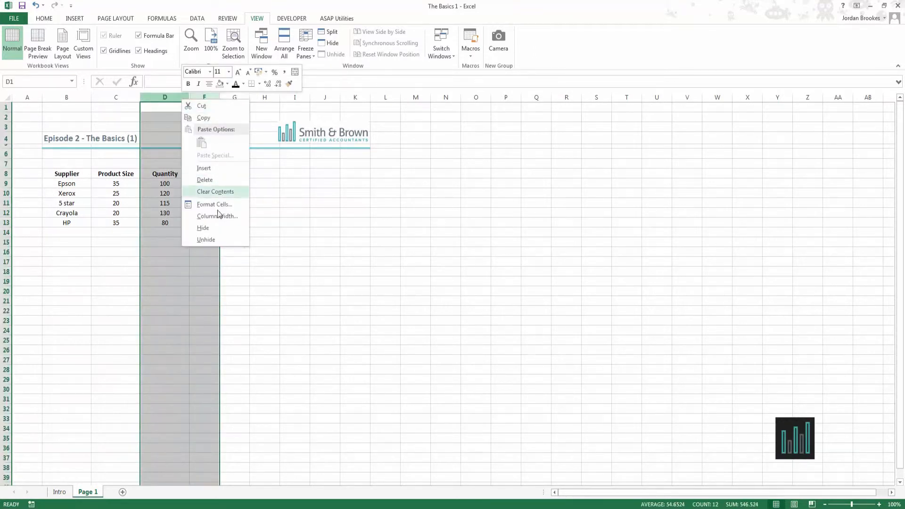
pyautogui.click(214, 240)
pyautogui.click(286, 233)
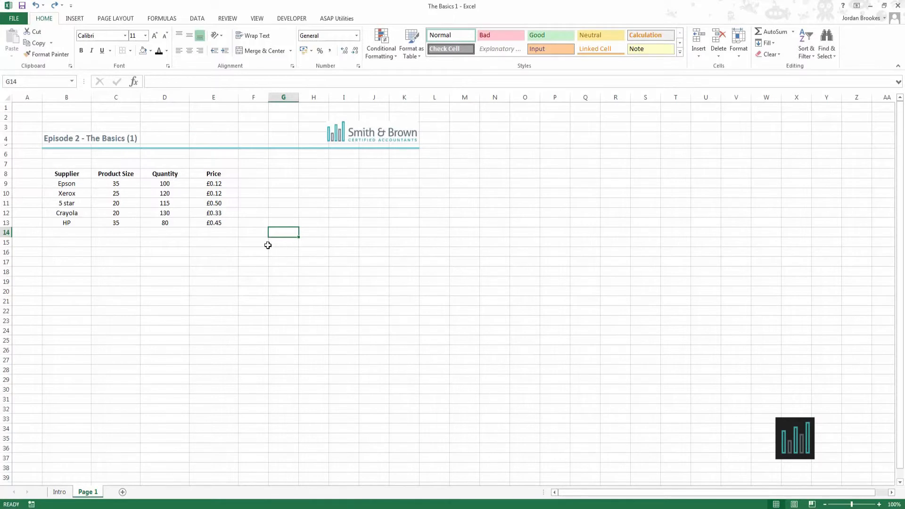
# - Turn on filtering for the supplier table, starting from its Supplier heading in B8
pyautogui.click(79, 185)
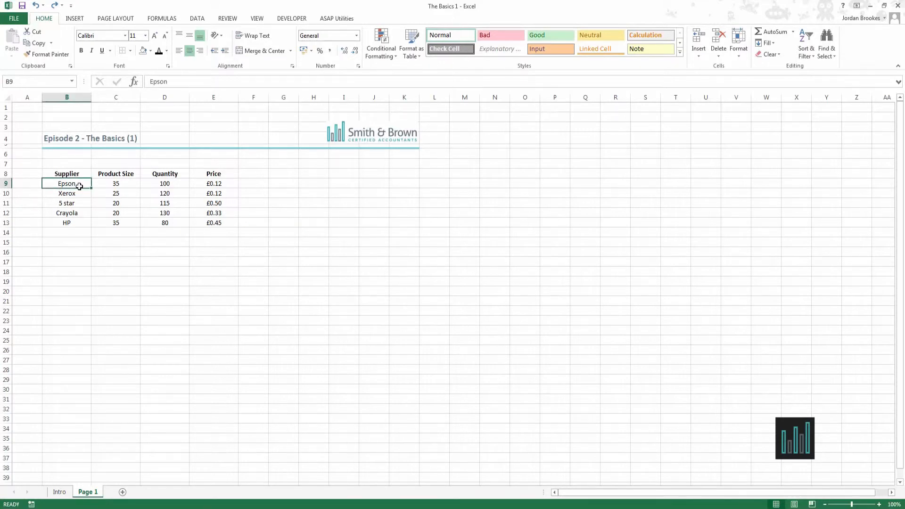
pyautogui.click(76, 243)
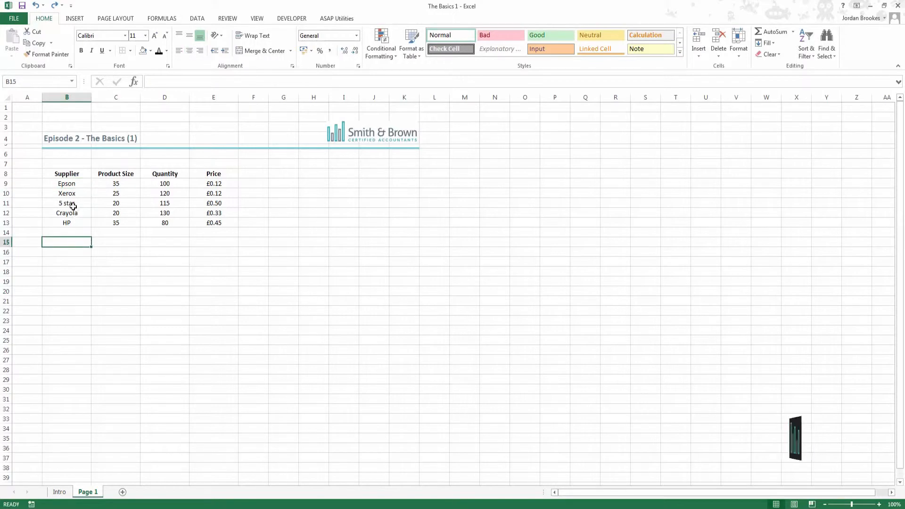
pyautogui.click(74, 173)
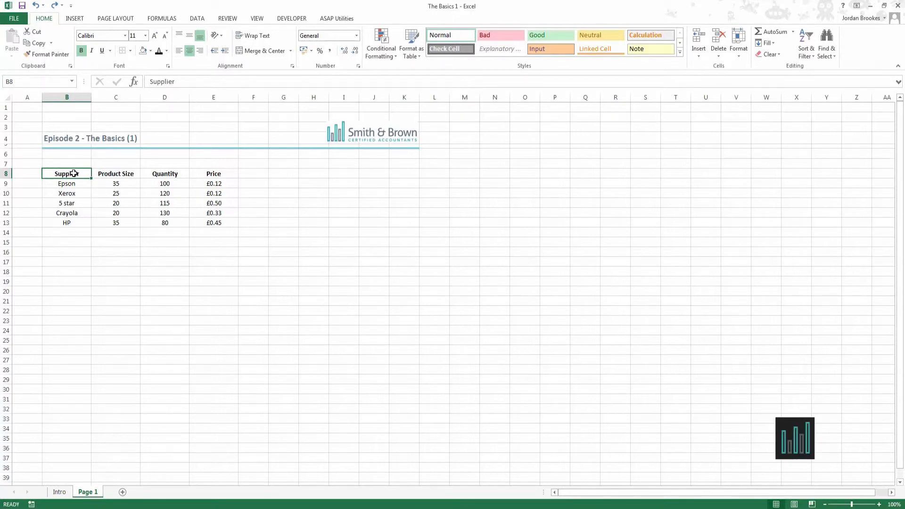
pyautogui.click(195, 20)
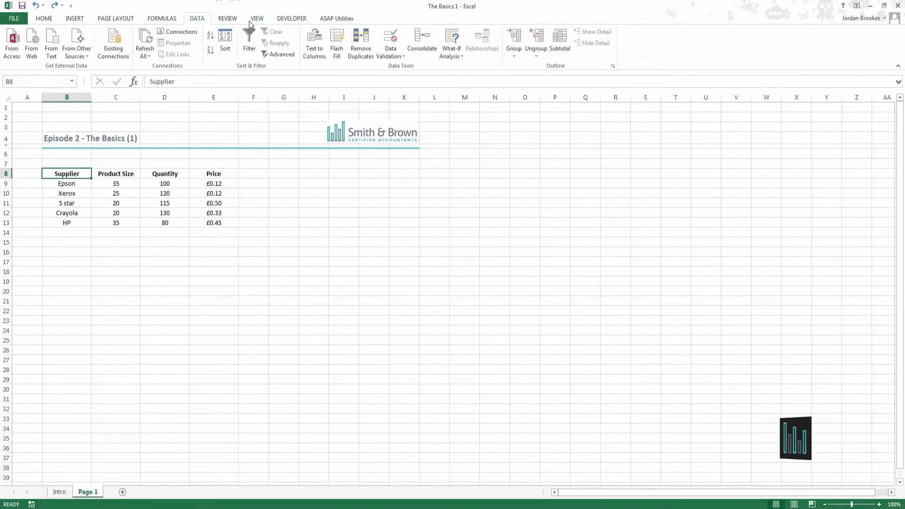
pyautogui.click(251, 49)
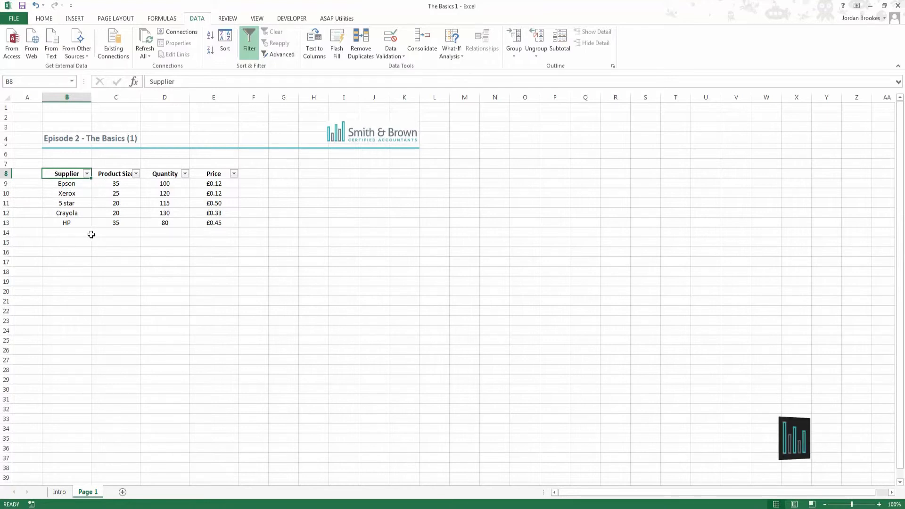
# - Filter the Supplier column to show only the 5 star entry
pyautogui.click(87, 174)
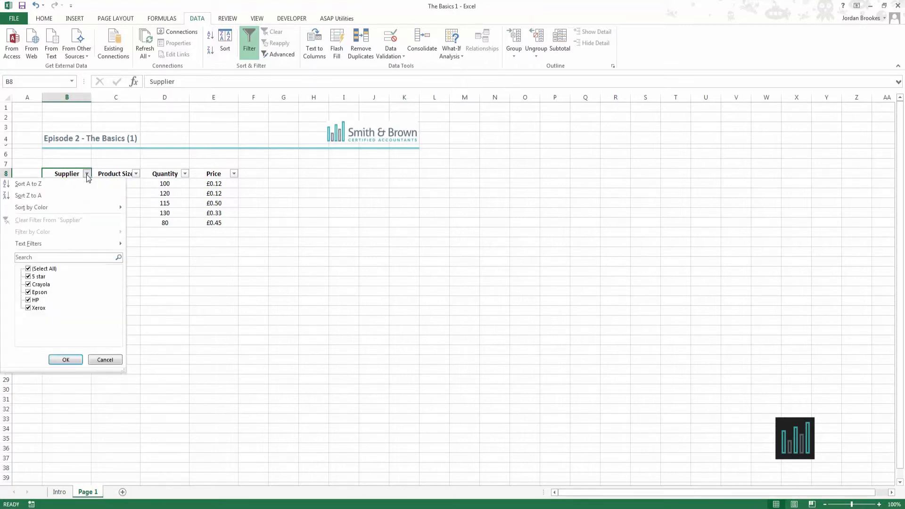
pyautogui.click(29, 269)
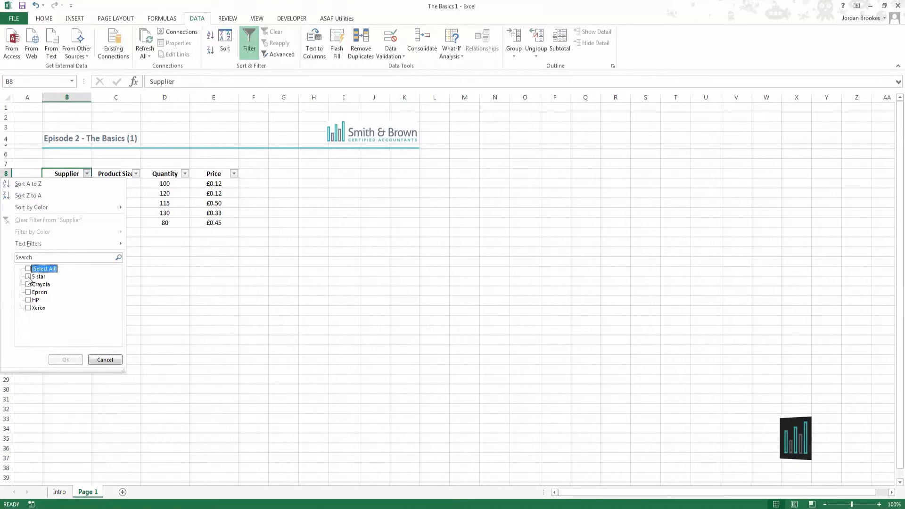
pyautogui.click(29, 277)
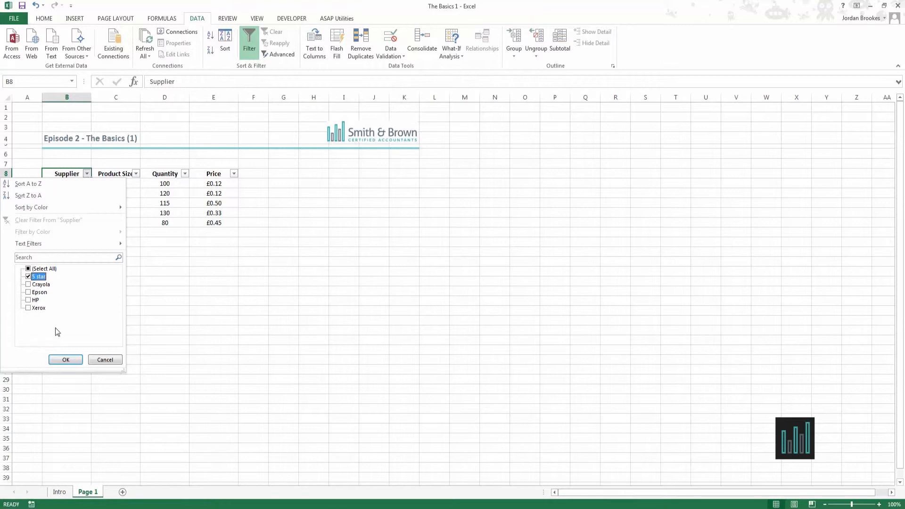
pyautogui.click(65, 361)
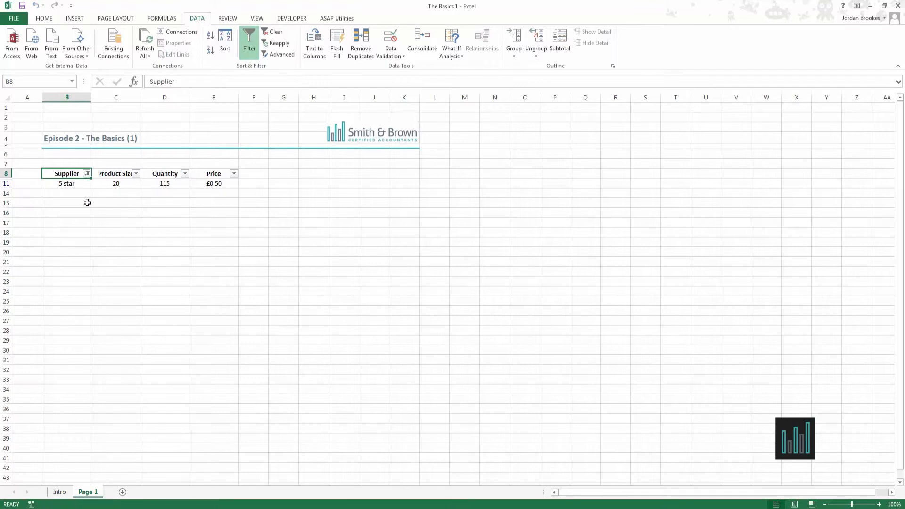
# - Reset the Supplier filter to include all suppliers
pyautogui.moveTo(88, 176)
pyautogui.click(87, 175)
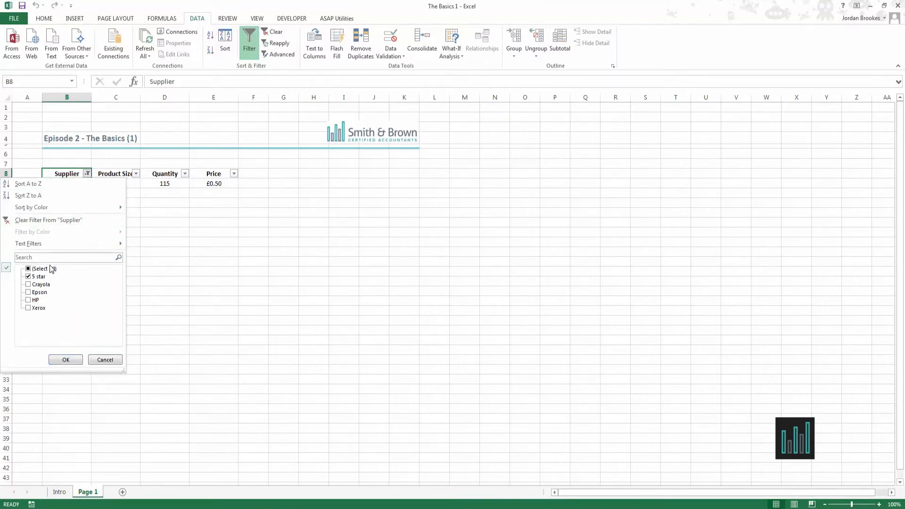
pyautogui.click(29, 270)
pyautogui.click(28, 270)
pyautogui.click(28, 277)
pyautogui.click(29, 284)
pyautogui.click(28, 269)
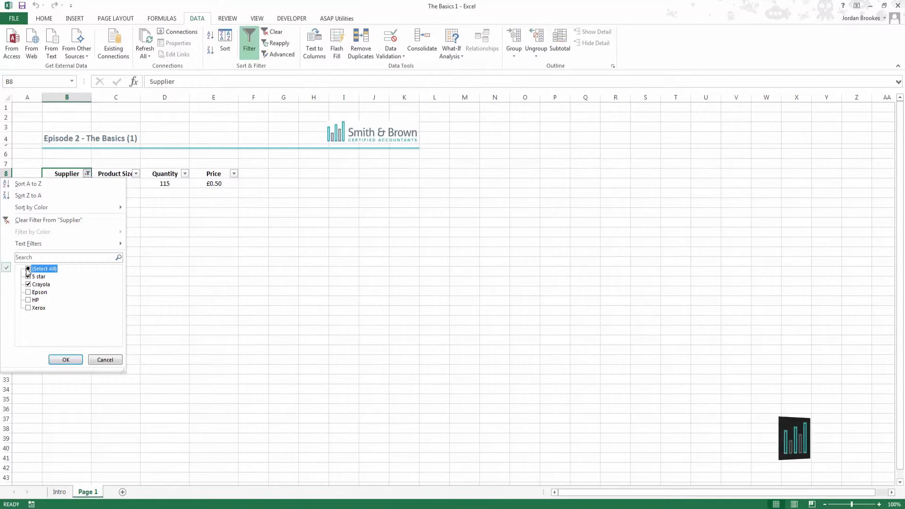
pyautogui.click(66, 360)
pyautogui.click(129, 288)
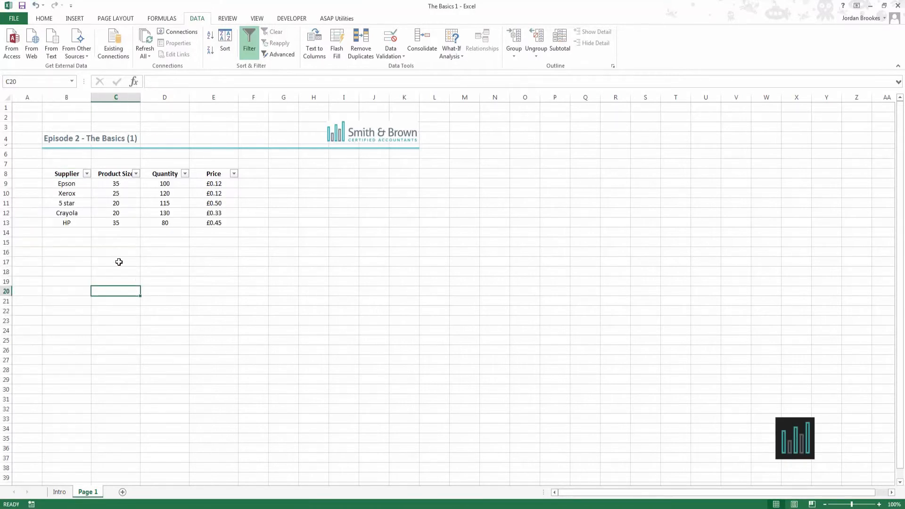
# - Sort the table by Supplier from A to Z
pyautogui.click(88, 174)
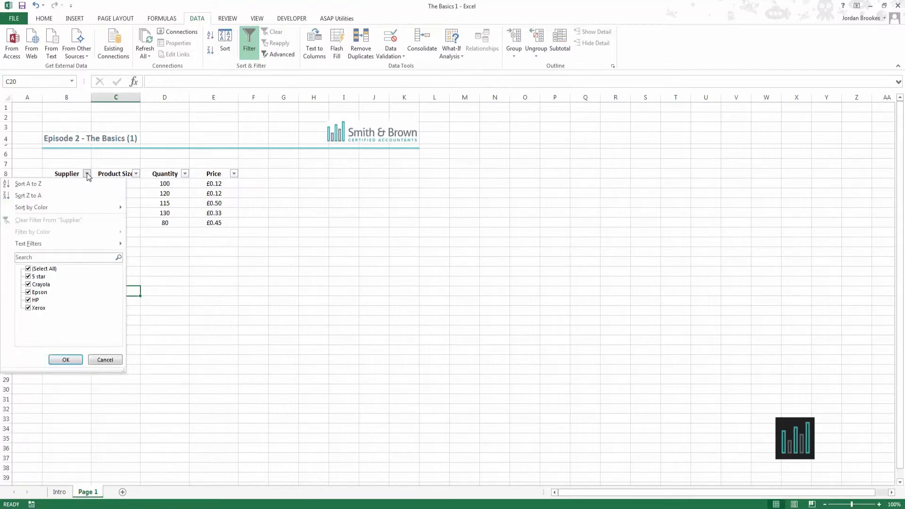
pyautogui.click(42, 183)
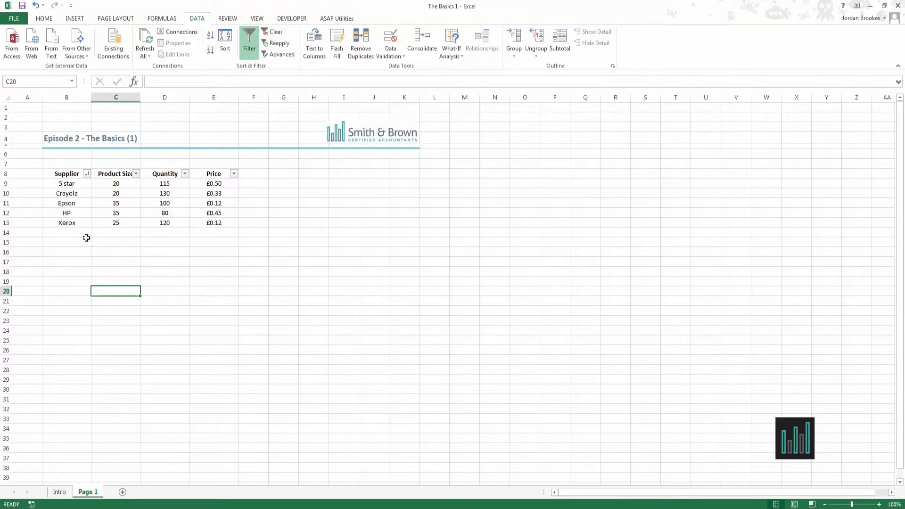
# - Change the page orientation of the Page 1 sheet to Landscape
pyautogui.click(114, 19)
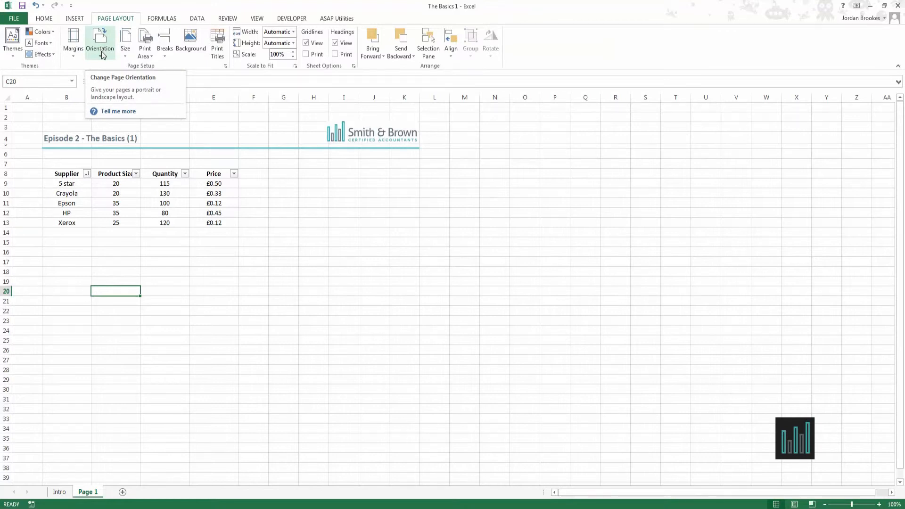
pyautogui.click(176, 275)
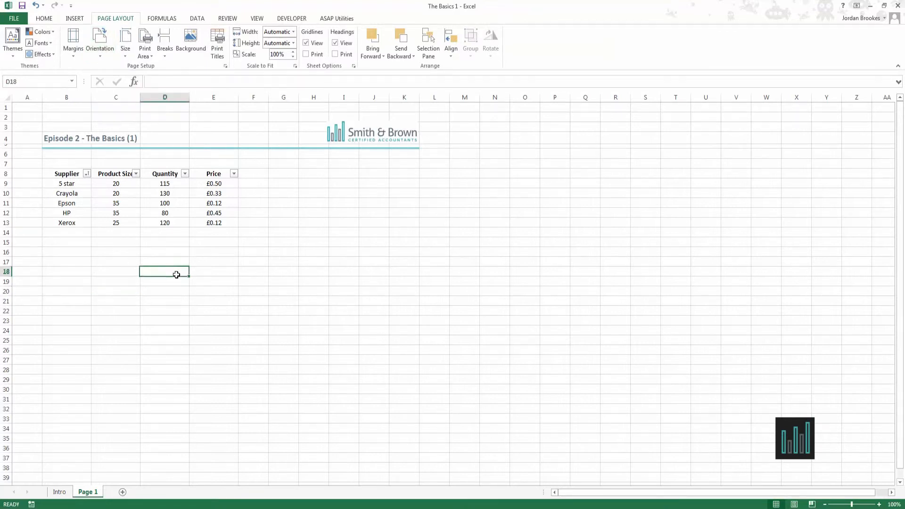
pyautogui.click(100, 55)
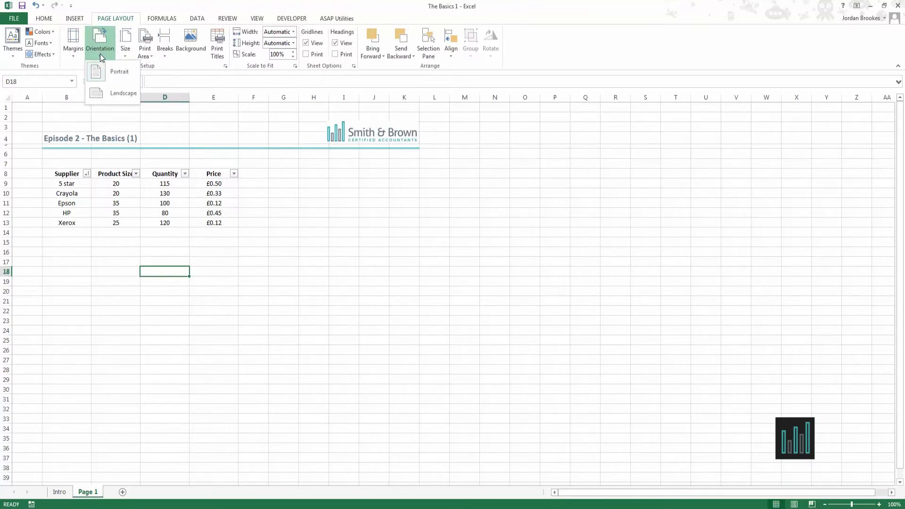
pyautogui.click(114, 98)
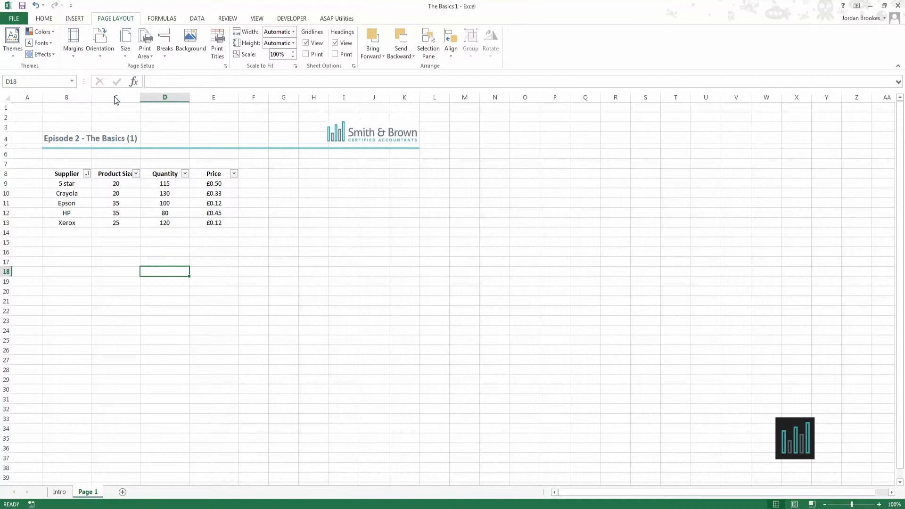
# - Switch the page orientation to Portrait and back to Landscape
pyautogui.click(104, 56)
pyautogui.click(113, 70)
pyautogui.click(103, 55)
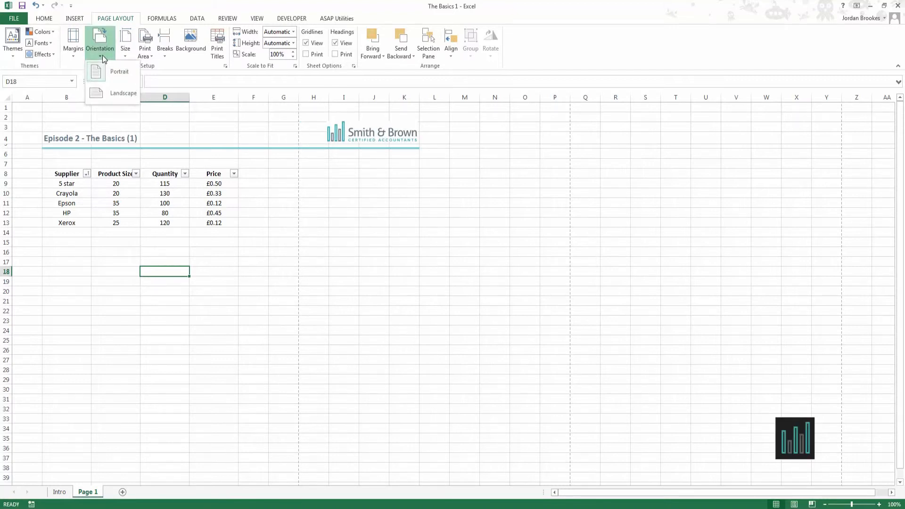
pyautogui.click(122, 92)
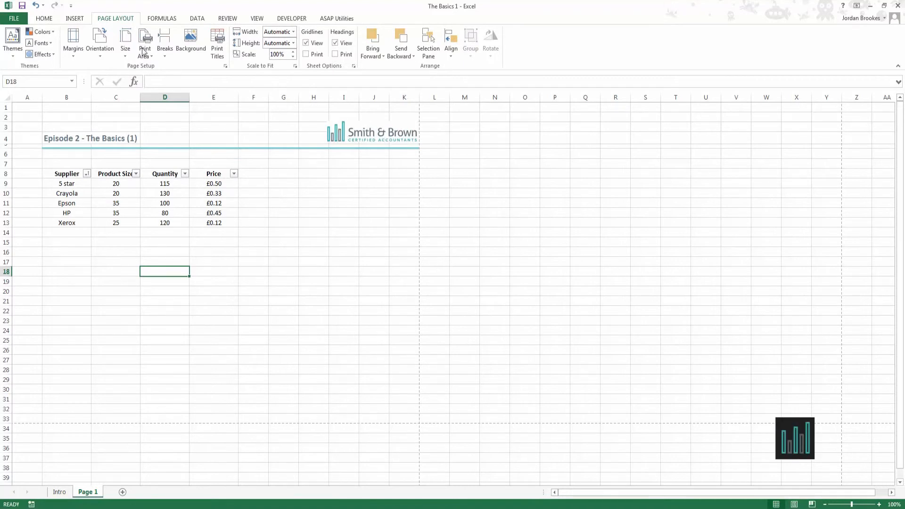
# - Apply a Thick Box Border around the supplier table in B8:E13
pyautogui.click(44, 19)
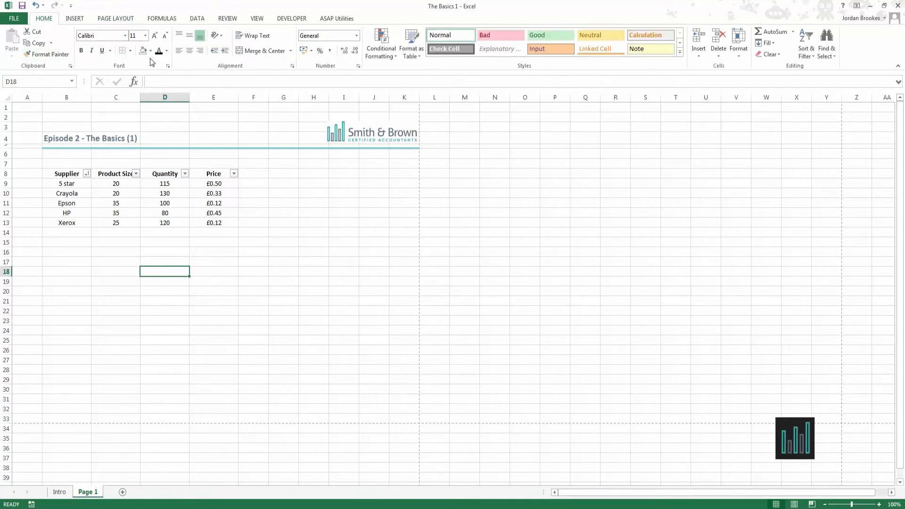
pyautogui.click(66, 175)
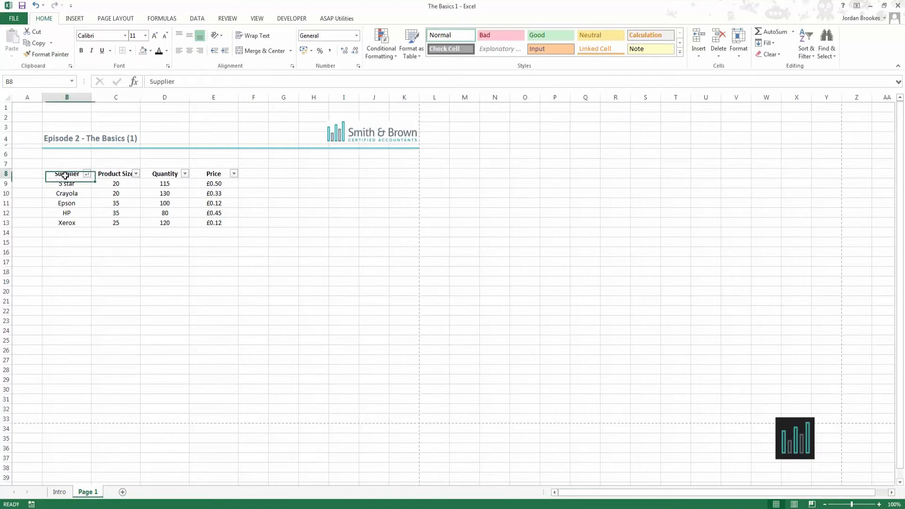
pyautogui.moveTo(85, 176); pyautogui.dragTo(214, 225)
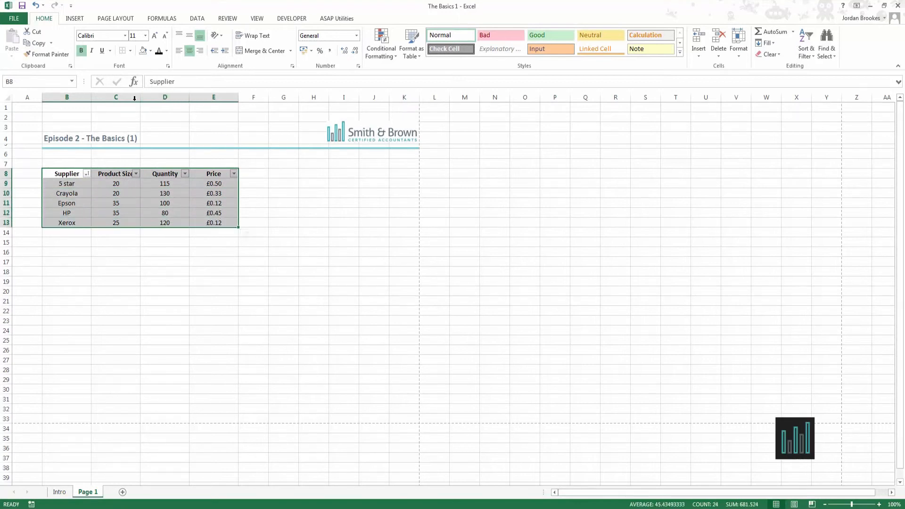
pyautogui.click(131, 51)
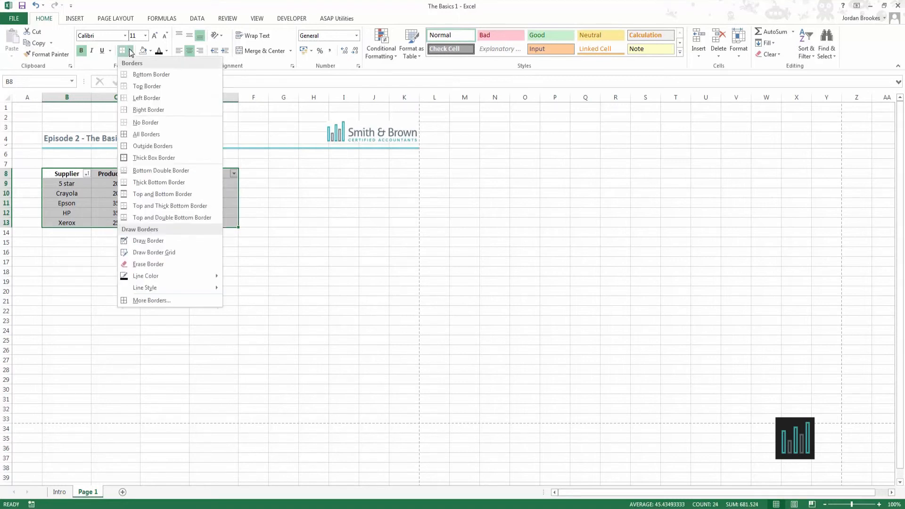
pyautogui.click(159, 156)
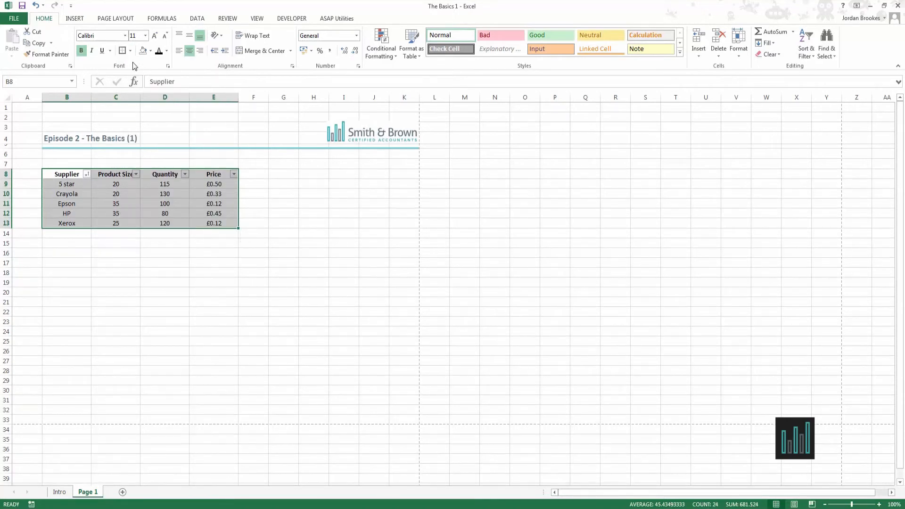
# - Apply All Borders to the supplier table cells B8:E13 and outline the table with a Thick Box Border
pyautogui.click(131, 51)
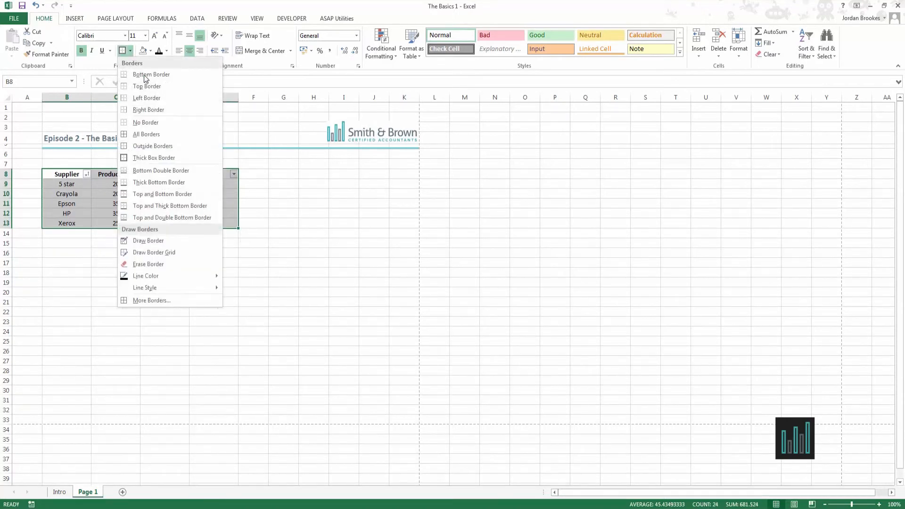
pyautogui.click(161, 134)
pyautogui.click(154, 244)
pyautogui.moveTo(74, 179); pyautogui.dragTo(211, 222)
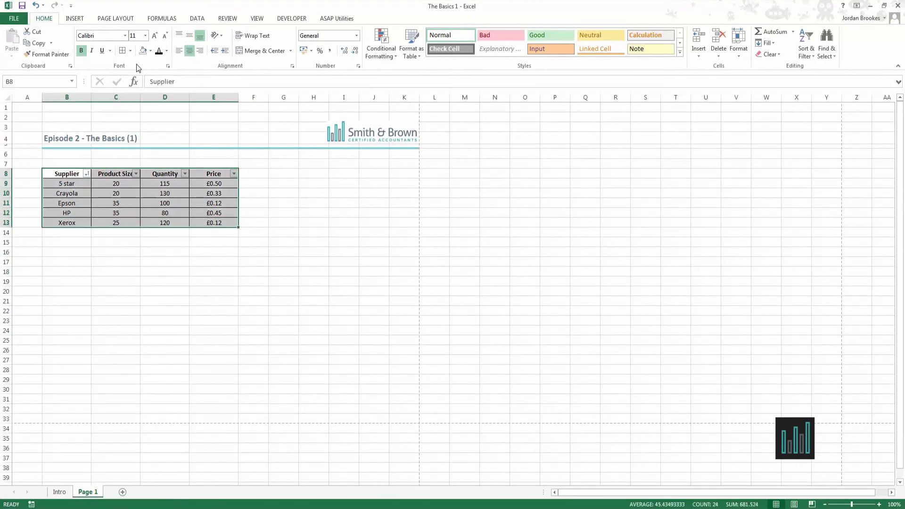
pyautogui.click(131, 51)
pyautogui.click(157, 157)
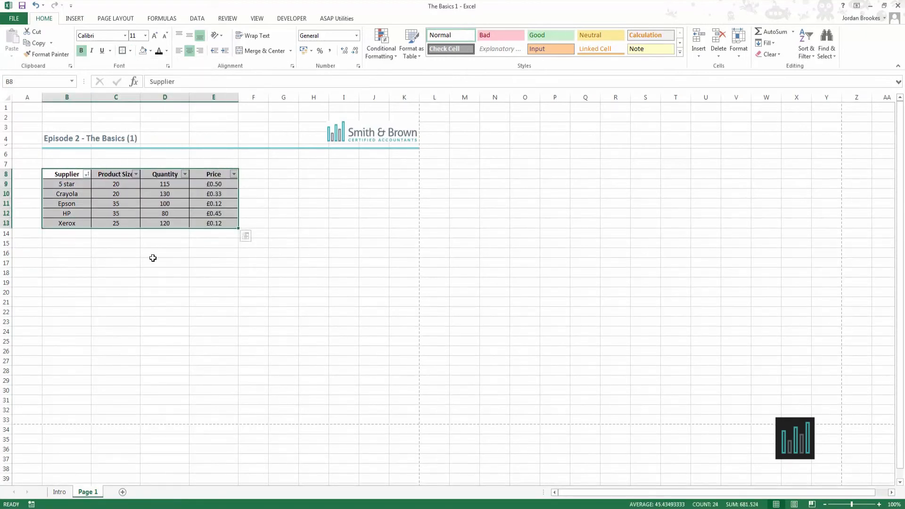
pyautogui.click(152, 257)
# - Apply a Thick Box Border around the table's header row, B8:E8
pyautogui.click(65, 175)
pyautogui.moveTo(65, 175); pyautogui.dragTo(236, 175)
pyautogui.click(122, 51)
pyautogui.click(156, 270)
# - Fill the header row cells B8:E8 with the theme color Black, Text 1
pyautogui.moveTo(65, 174); pyautogui.dragTo(236, 175)
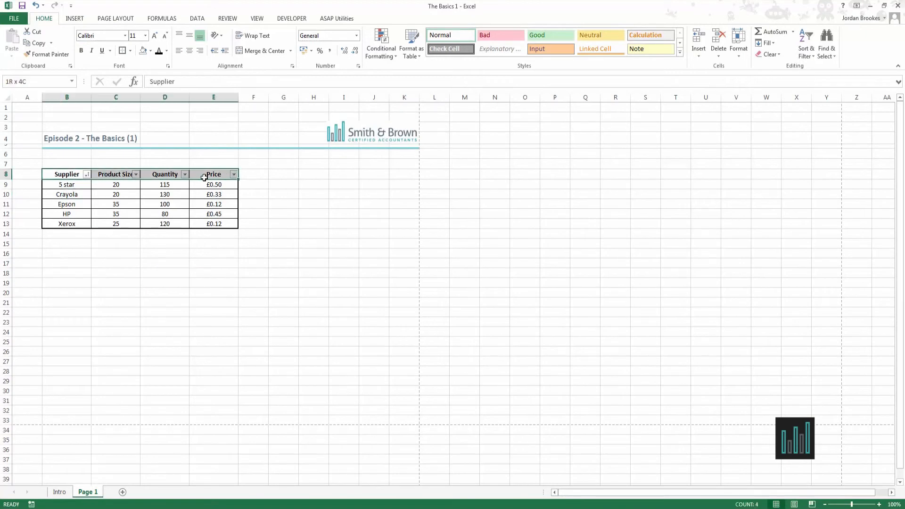
pyautogui.click(151, 51)
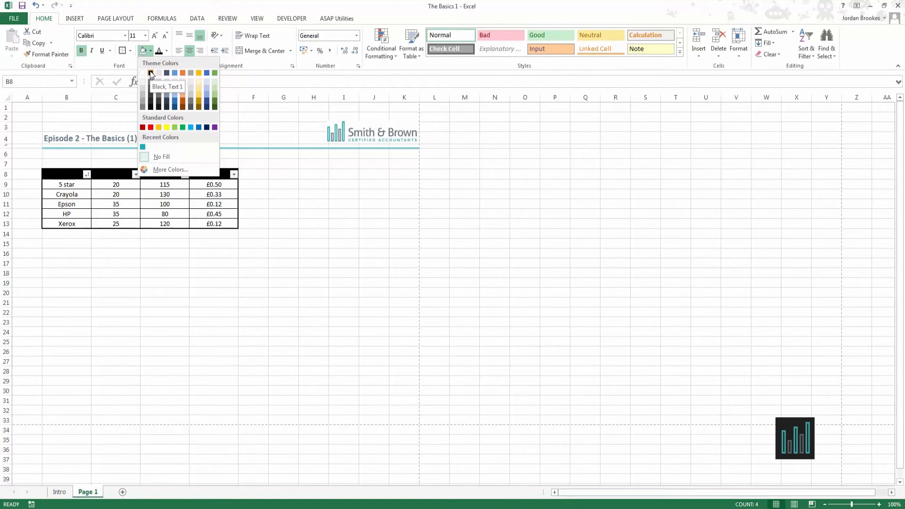
pyautogui.click(150, 73)
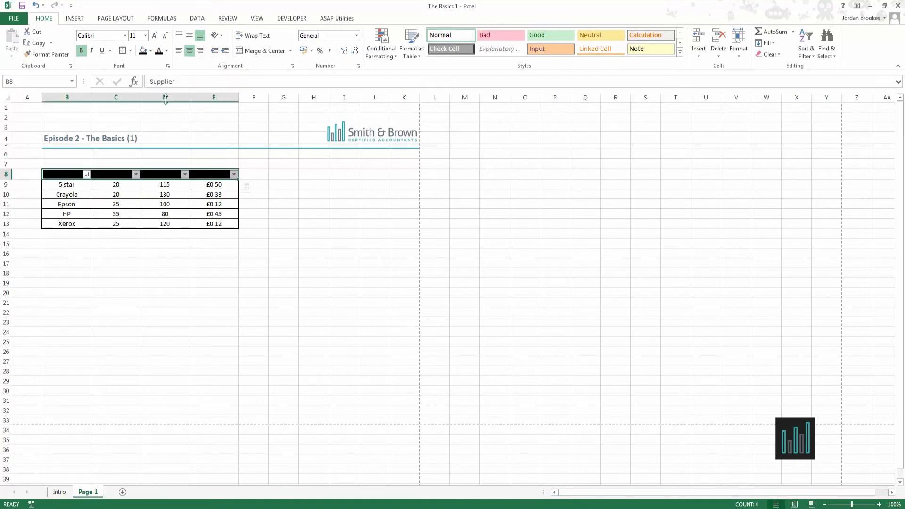
pyautogui.click(270, 254)
# - Set the font color of the header row B8:E8 to white
pyautogui.moveTo(226, 174); pyautogui.dragTo(66, 174)
pyautogui.click(167, 51)
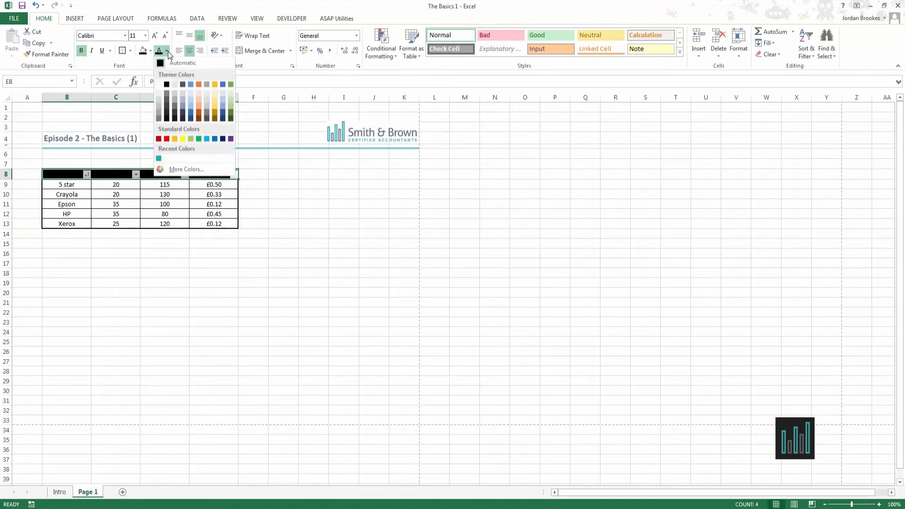
pyautogui.click(159, 85)
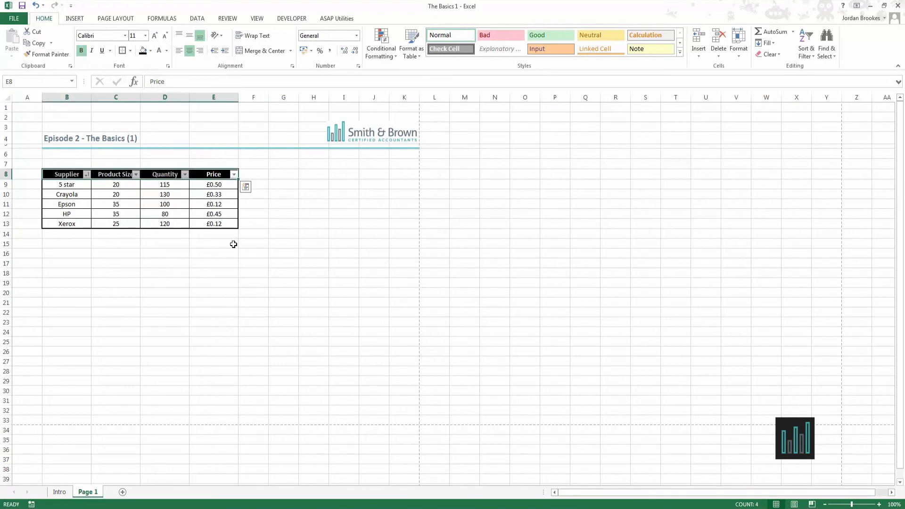
# - Turn bold formatting off and back on for the header row text
pyautogui.click(83, 52)
pyautogui.click(83, 54)
pyautogui.click(167, 249)
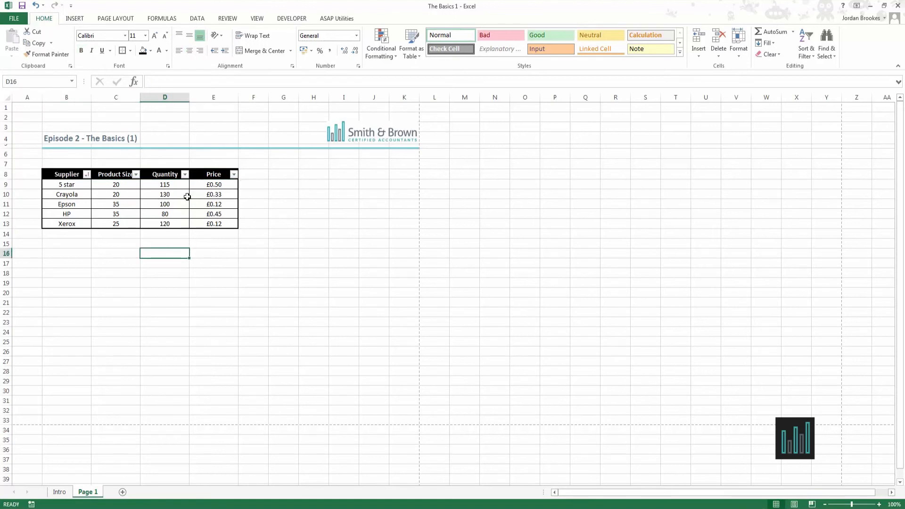
# - Apply the Accounting number format to the Price values in E9:E13
pyautogui.moveTo(222, 184); pyautogui.dragTo(226, 225)
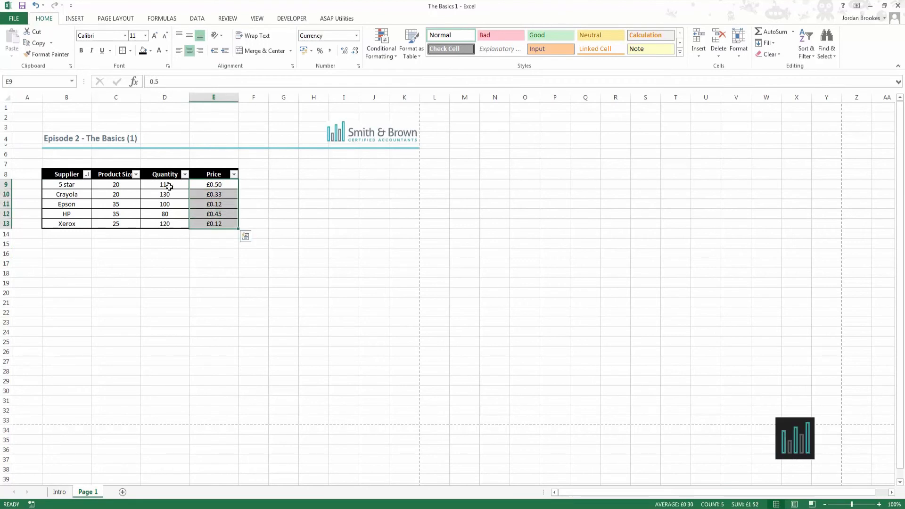
pyautogui.click(114, 186)
pyautogui.click(202, 187)
pyautogui.moveTo(207, 185); pyautogui.dragTo(210, 222)
pyautogui.click(358, 36)
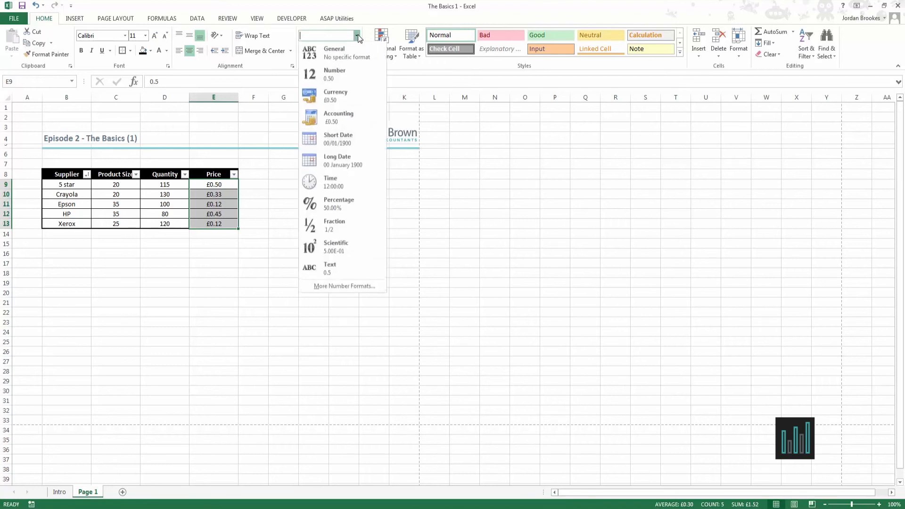
pyautogui.click(355, 117)
pyautogui.click(268, 222)
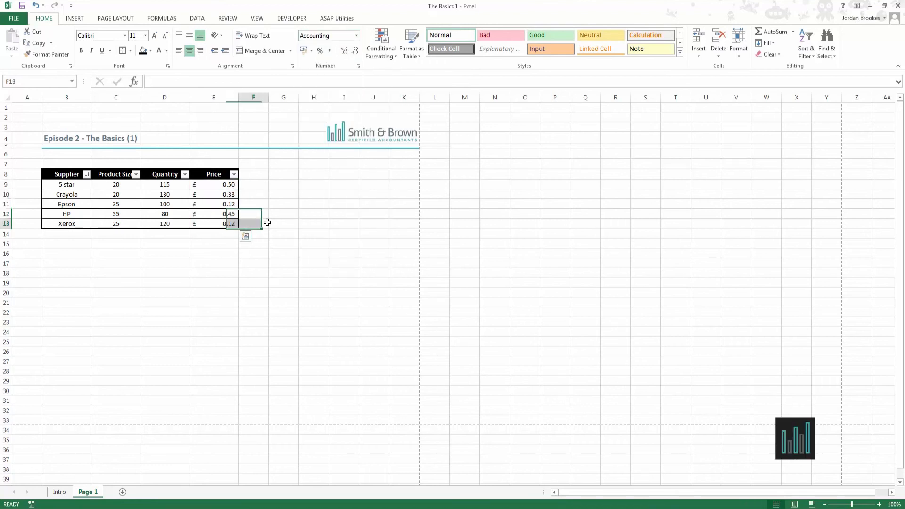
pyautogui.click(254, 243)
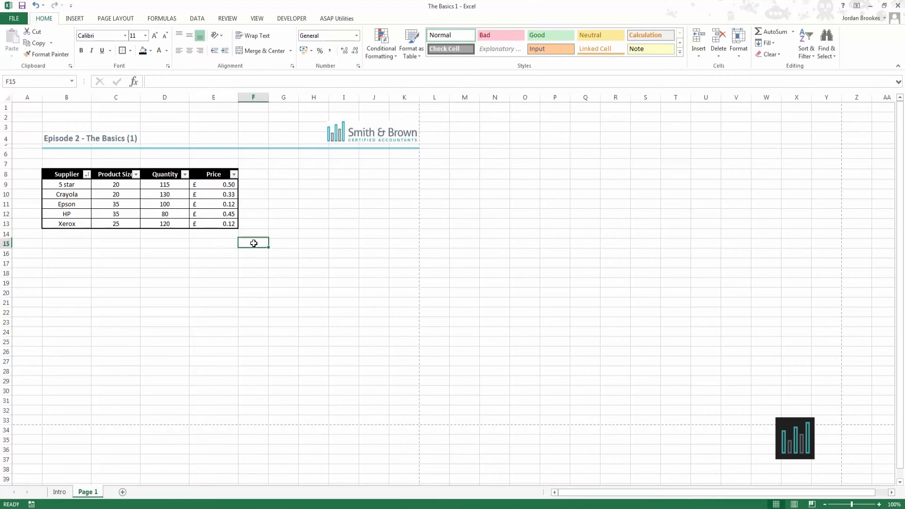
pyautogui.moveTo(218, 185); pyautogui.dragTo(221, 224)
pyautogui.click(278, 213)
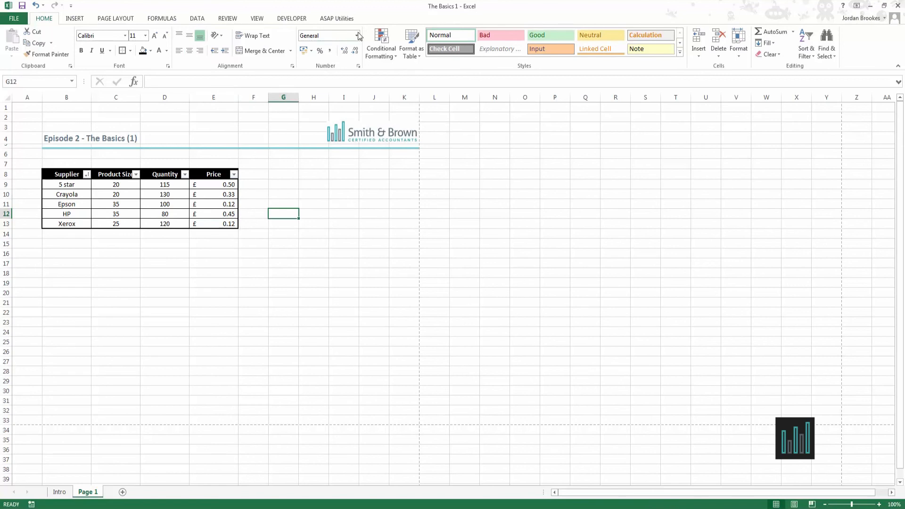